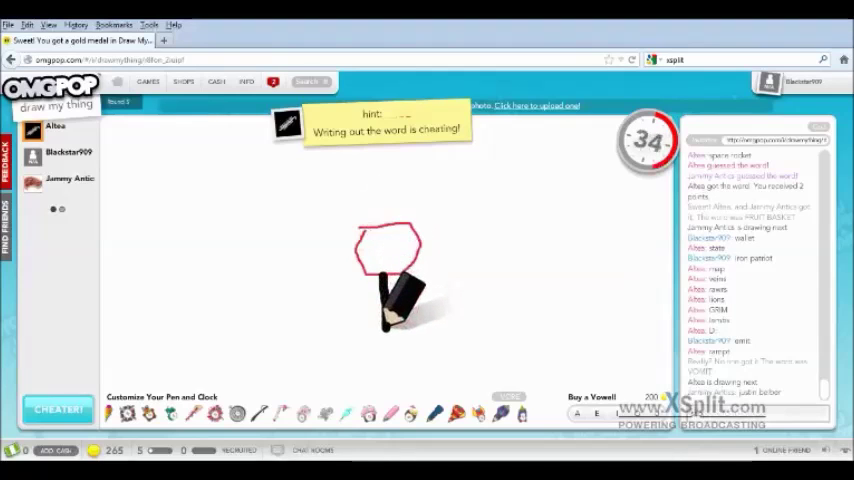
# Submit STOP as the chat guess for the red sign drawing
pyautogui.press('Return')
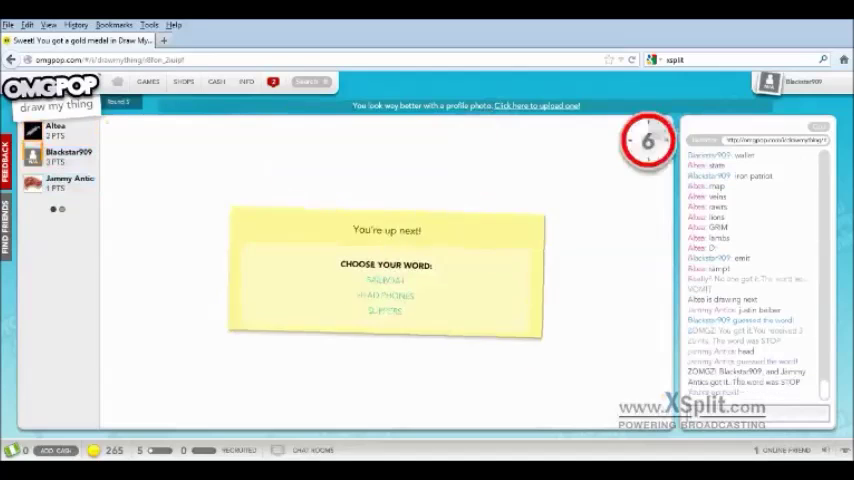
# Choose HEAD PHONES and sketch a headband loop, a line below and two earcups
pyautogui.click(392, 300)
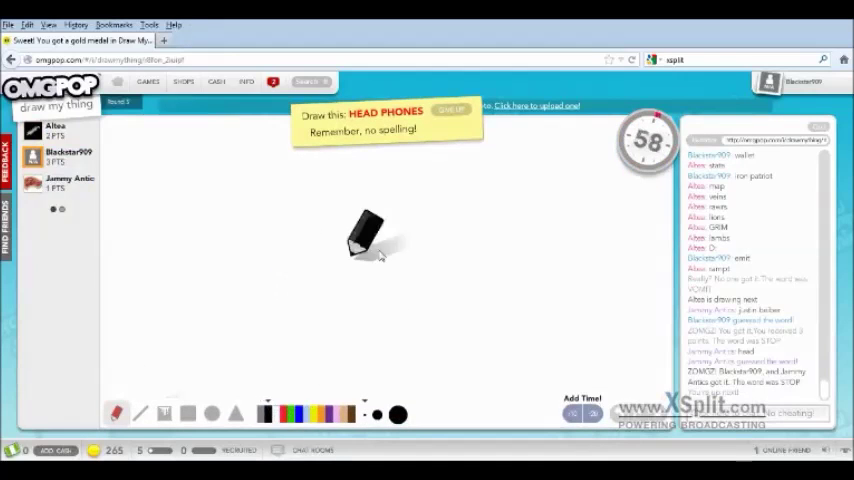
pyautogui.moveTo(378, 222)
pyautogui.mouseDown()
pyautogui.moveTo(423, 254)
pyautogui.moveTo(335, 207)
pyautogui.mouseUp()
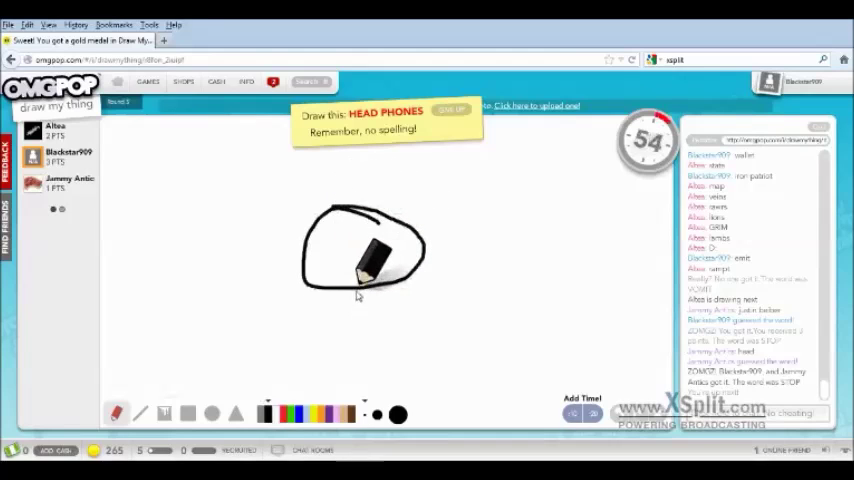
pyautogui.moveTo(357, 290); pyautogui.dragTo(354, 367)
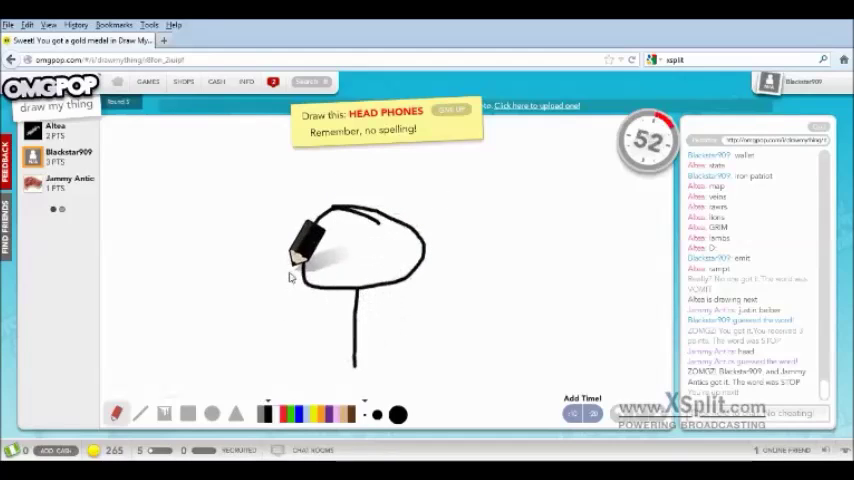
pyautogui.moveTo(300, 268)
pyautogui.mouseDown()
pyautogui.moveTo(276, 250)
pyautogui.moveTo(437, 262)
pyautogui.mouseUp()
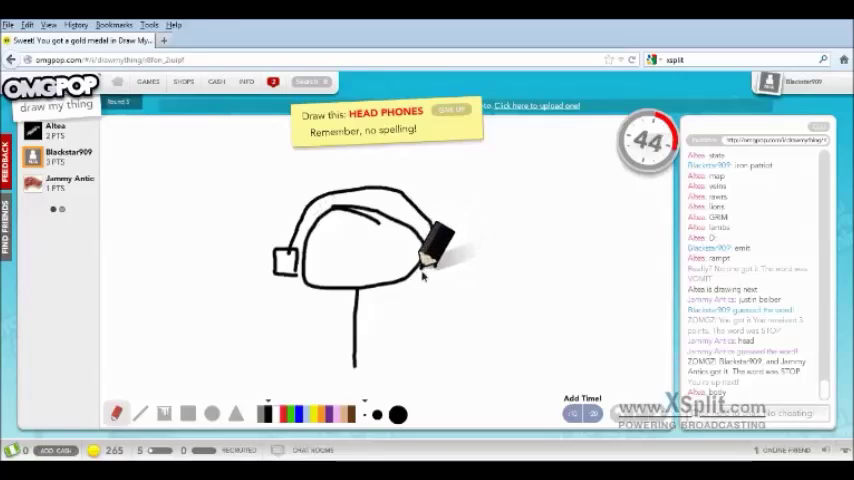
pyautogui.moveTo(424, 262); pyautogui.dragTo(432, 253)
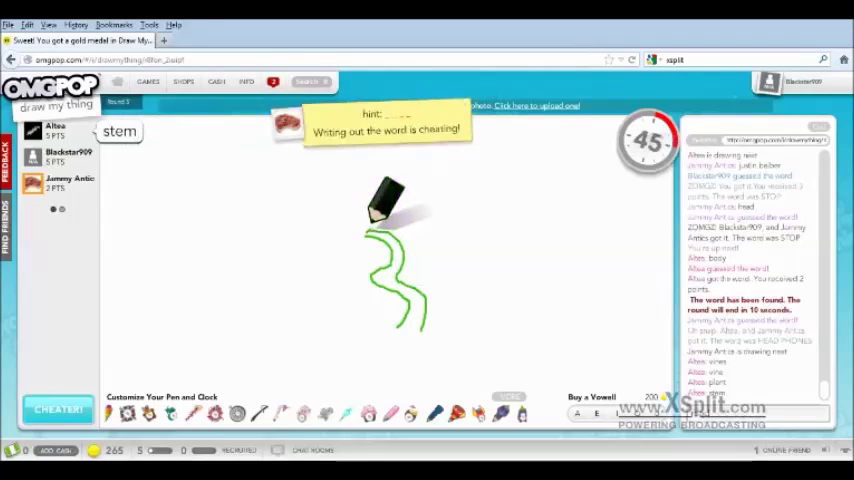
# Guess road, band, soil and dirt in chat for the squiggle sketch
pyautogui.press('Return')
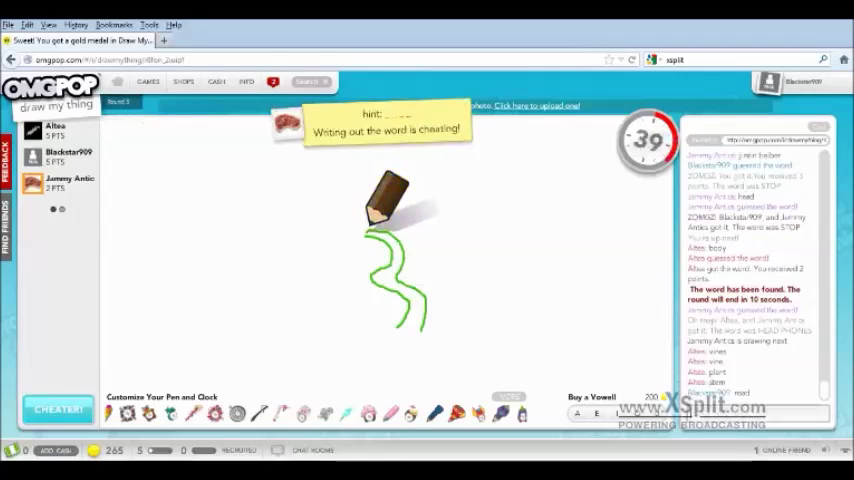
pyautogui.write('band')
pyautogui.press('Return')
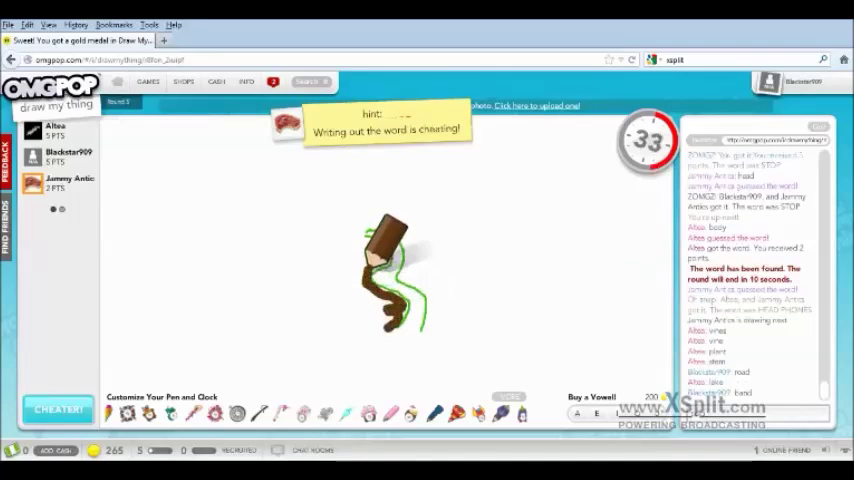
pyautogui.write('soil')
pyautogui.press('Return')
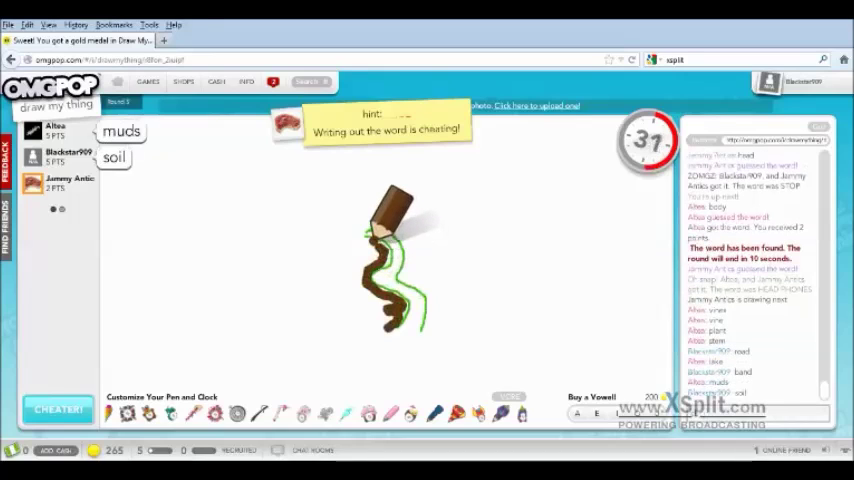
pyautogui.write('dirt')
pyautogui.press('Return')
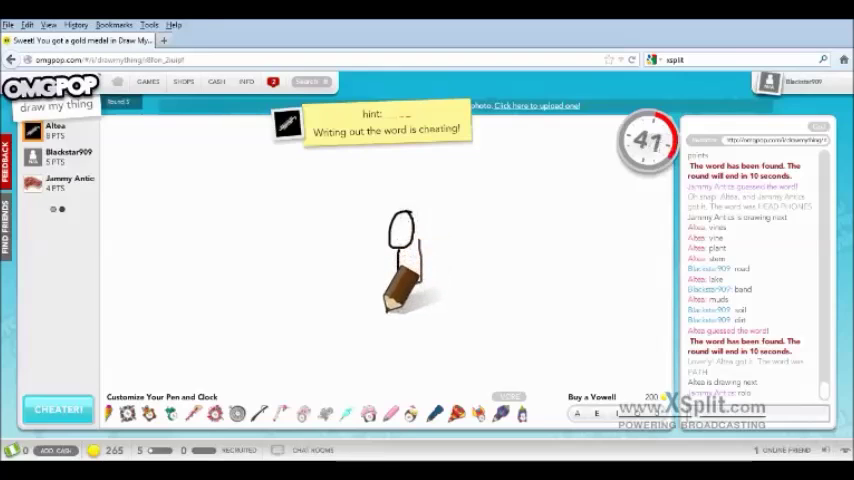
pyautogui.write('chair')
# Guess chair, hand, yell (resent after a typo) and ball, then the correct KNEE
pyautogui.press('Return')
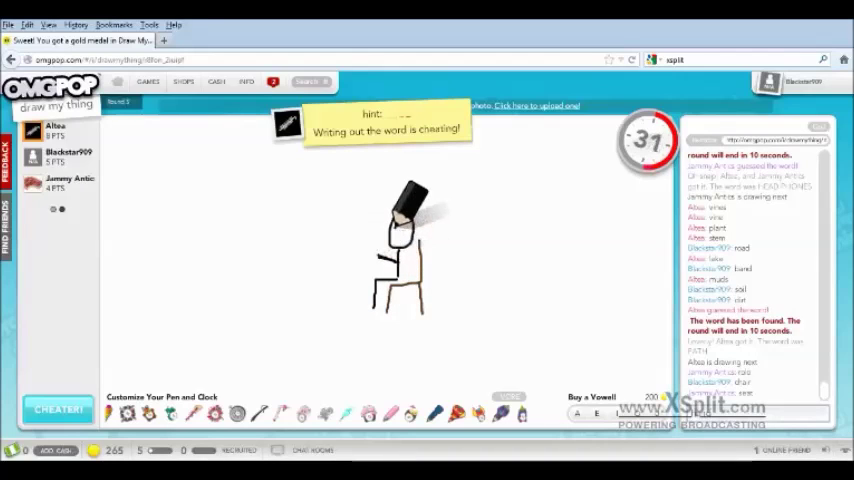
pyautogui.write('hand')
pyautogui.press('Return')
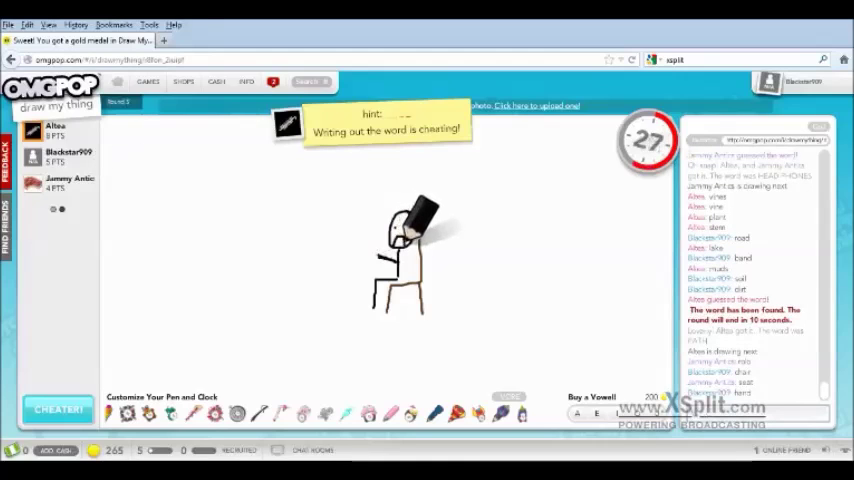
pyautogui.write('yelll')
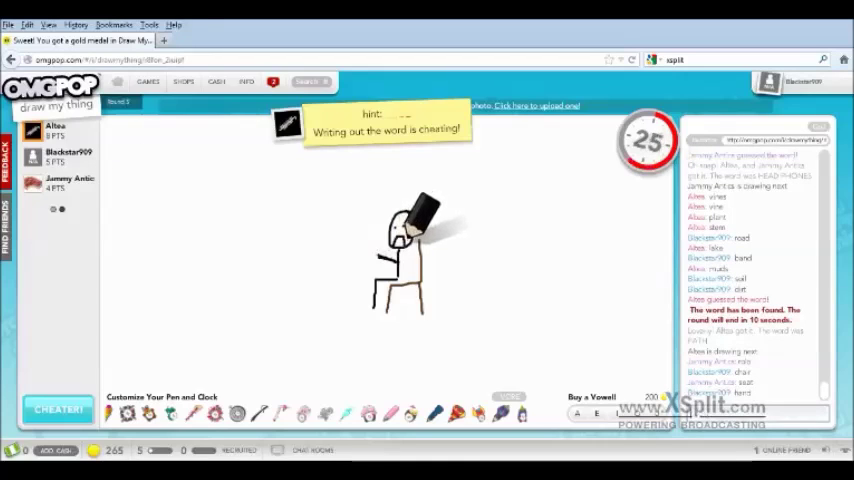
pyautogui.press('Return')
pyautogui.write('yell')
pyautogui.press('Return')
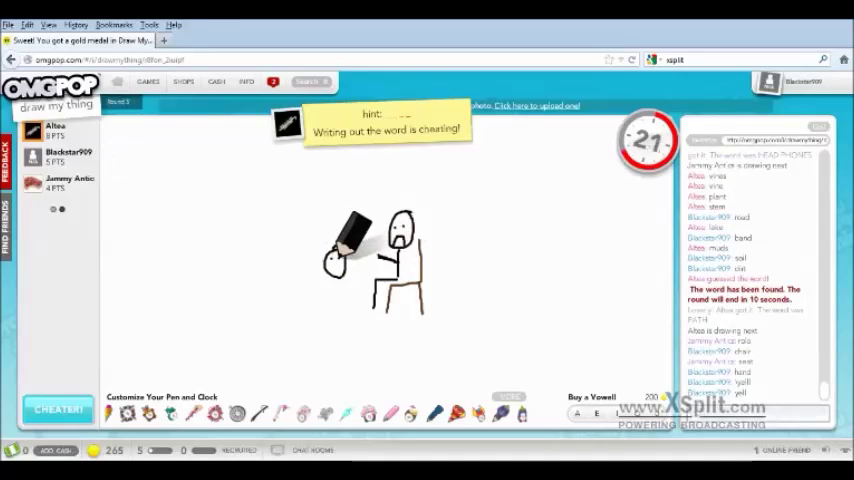
pyautogui.write('ball')
pyautogui.press('Return')
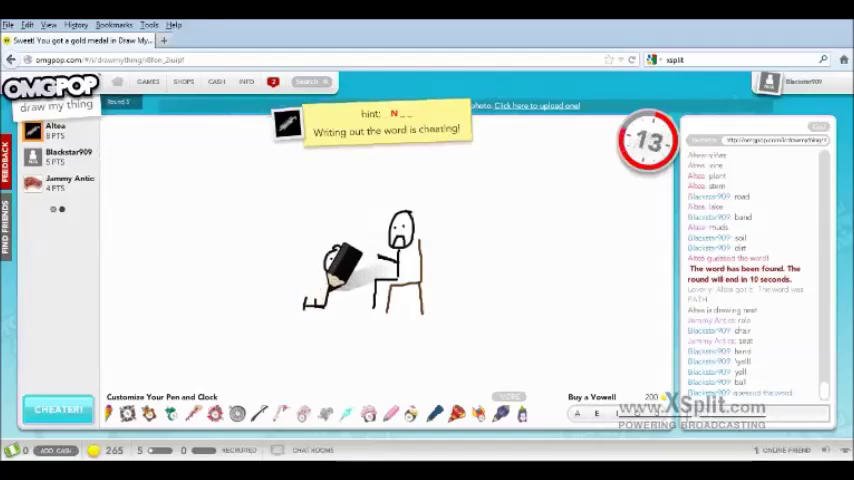
pyautogui.write('knee')
pyautogui.press('Return')
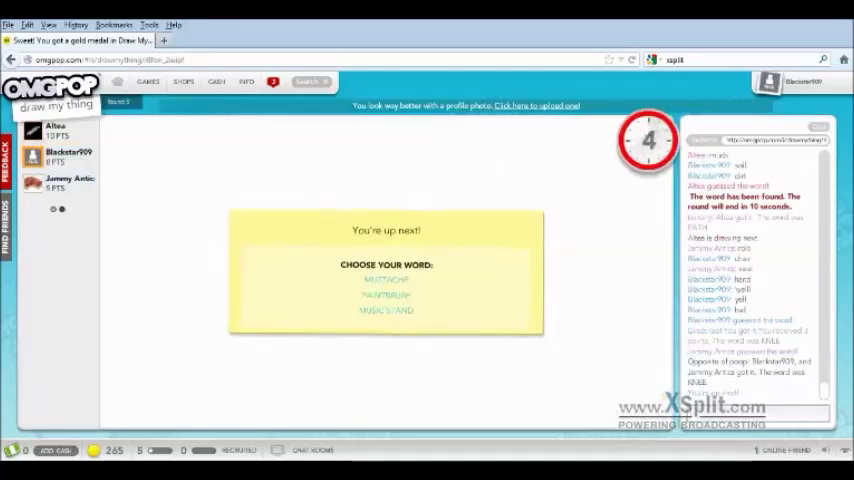
# Choose MUSIC STAND and sketch its upright pole, slanted top and ledge
pyautogui.click(398, 316)
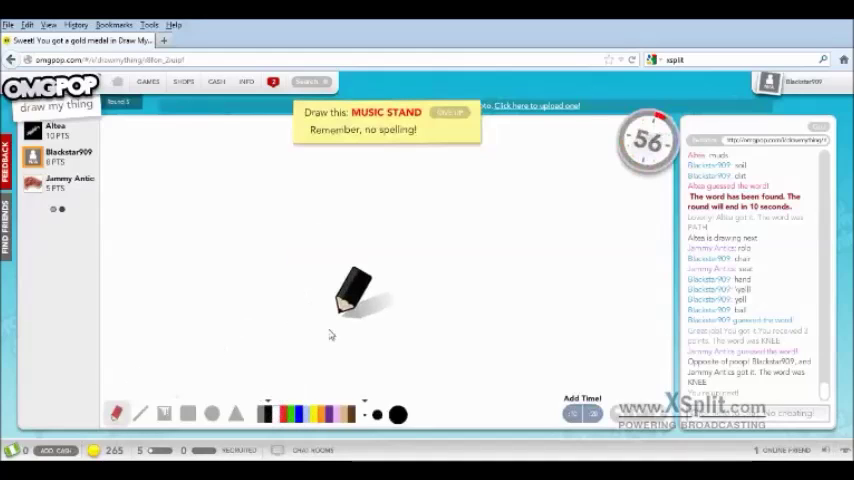
pyautogui.moveTo(255, 243)
pyautogui.mouseDown()
pyautogui.moveTo(254, 340)
pyautogui.moveTo(223, 353)
pyautogui.moveTo(270, 362)
pyautogui.mouseUp()
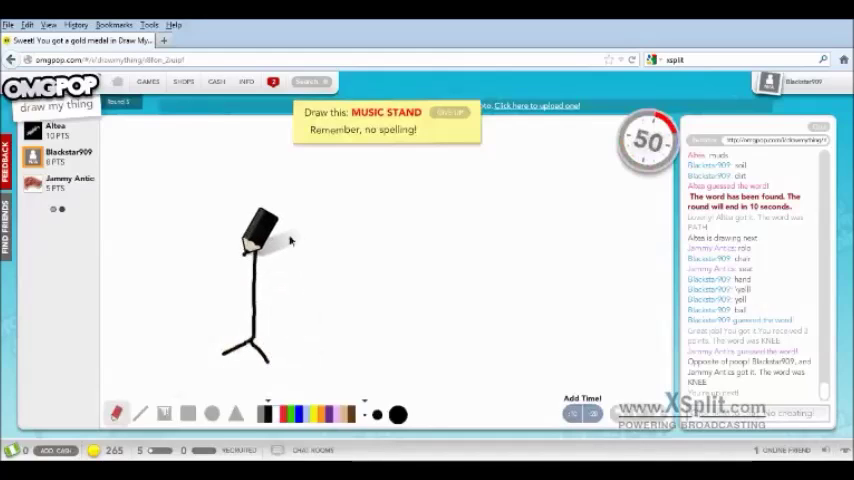
pyautogui.moveTo(243, 254)
pyautogui.mouseDown()
pyautogui.moveTo(325, 221)
pyautogui.moveTo(339, 228)
pyautogui.mouseUp()
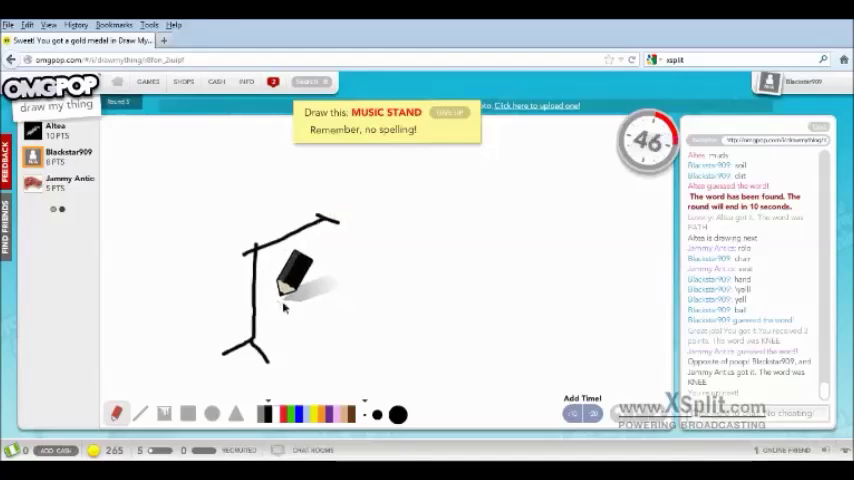
pyautogui.moveTo(276, 302)
pyautogui.mouseDown()
pyautogui.moveTo(315, 302)
pyautogui.moveTo(279, 302)
pyautogui.mouseUp()
pyautogui.moveTo(279, 302); pyautogui.dragTo(313, 323)
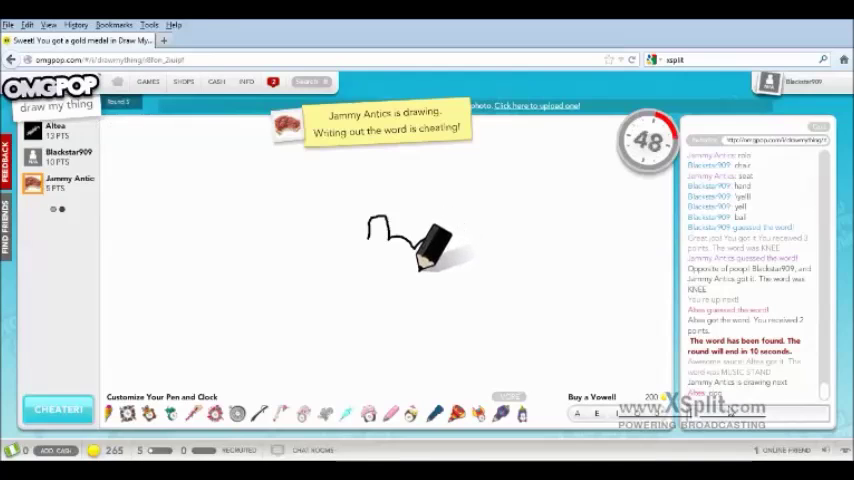
# Guess bear, bears, wolf, wolves, frog, frogs, flower and Dan bull in chat
pyautogui.press('Return')
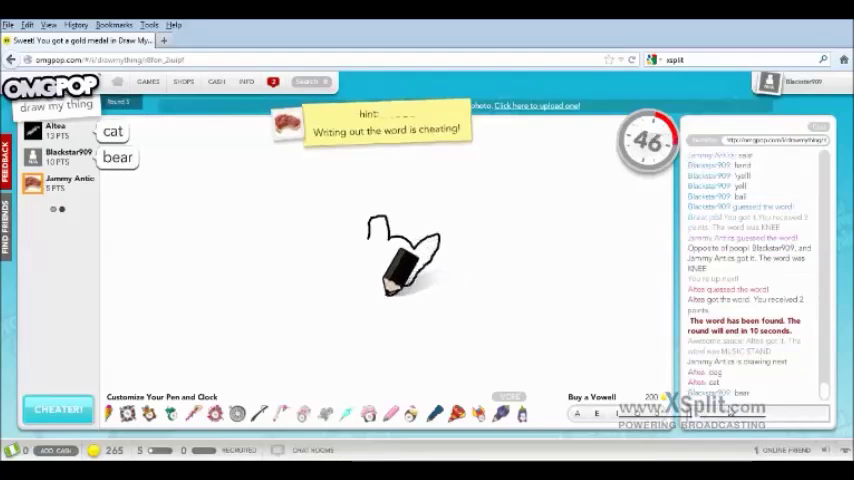
pyautogui.write('bears')
pyautogui.press('Return')
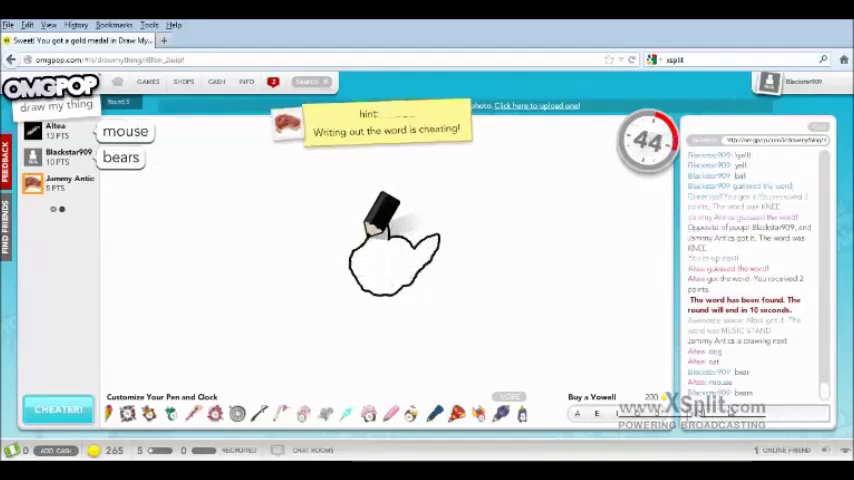
pyautogui.write('wolf')
pyautogui.press('Return')
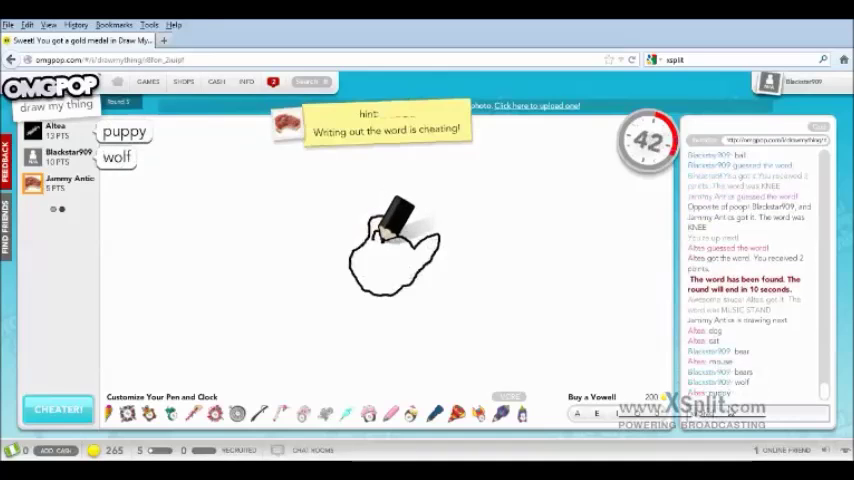
pyautogui.write('wolves')
pyautogui.press('Return')
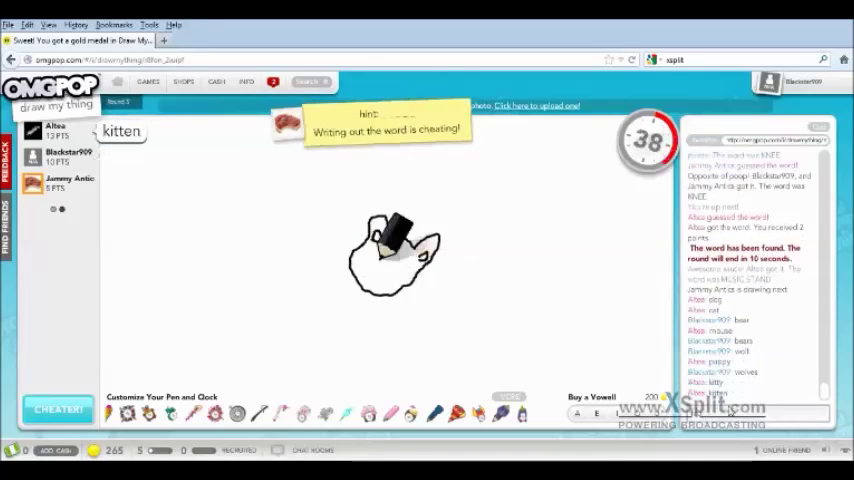
pyautogui.write('frog')
pyautogui.press('Return')
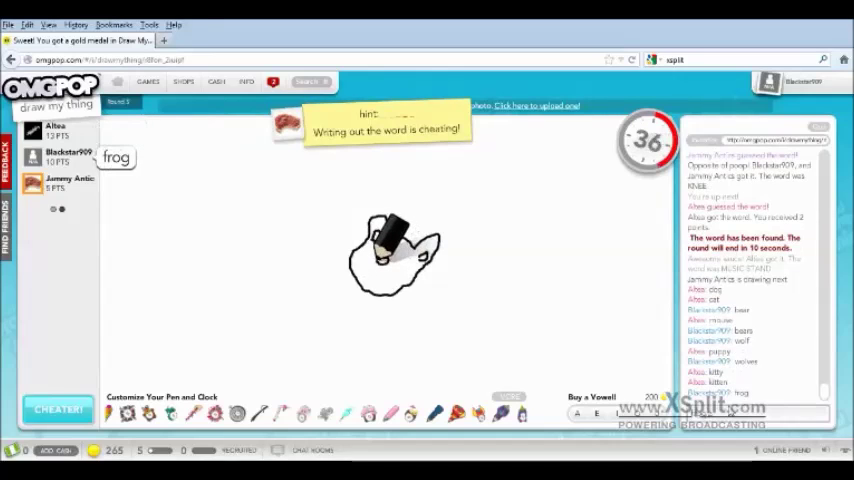
pyautogui.write('frogs')
pyautogui.press('Return')
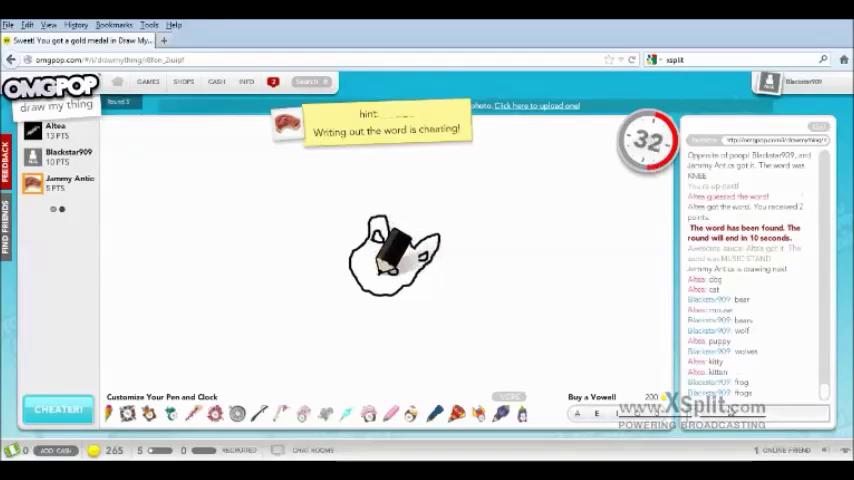
pyautogui.write('flower')
pyautogui.press('Return')
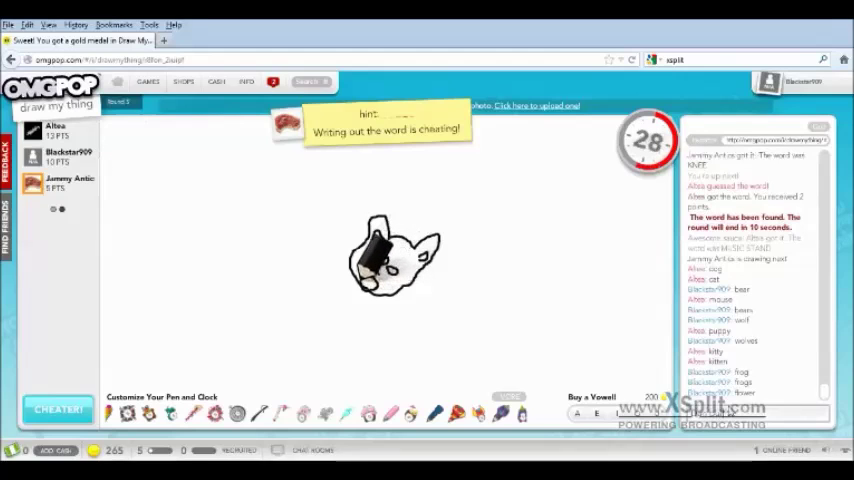
pyautogui.write('Dan bull')
pyautogui.press('Return')
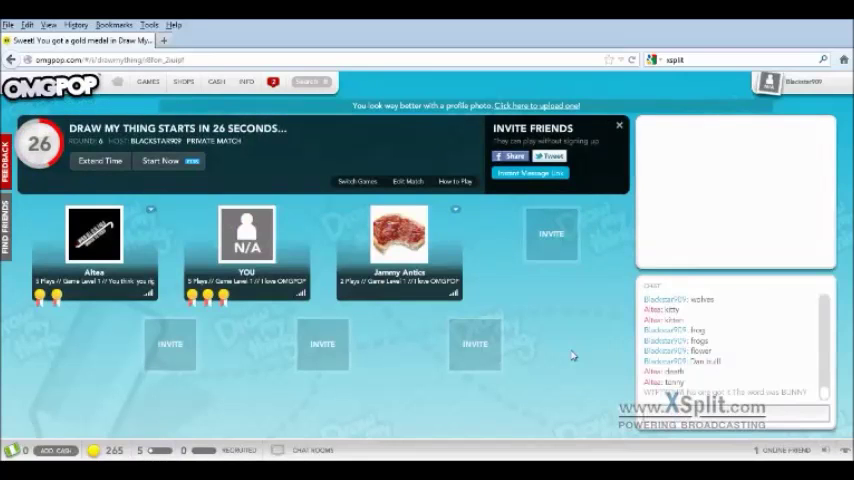
# Extend the pre-game countdown twice, then bring up the XSplit recordings folder
pyautogui.click(92, 160)
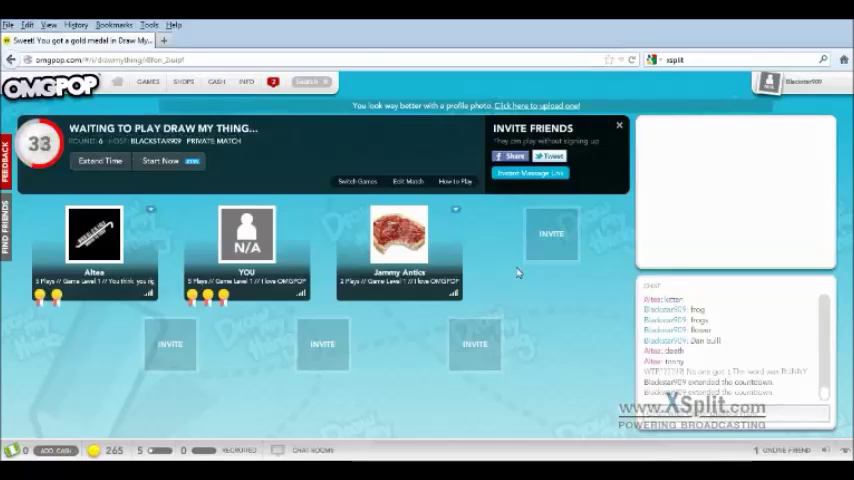
pyautogui.click(95, 164)
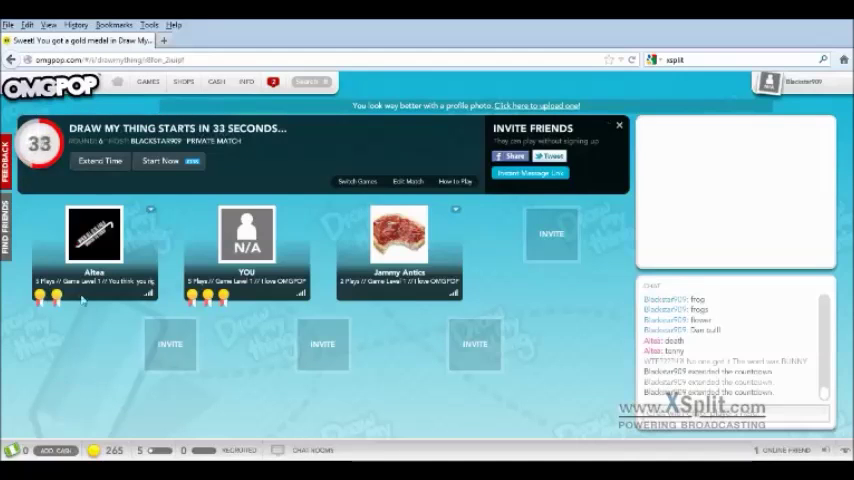
pyautogui.click(57, 450)
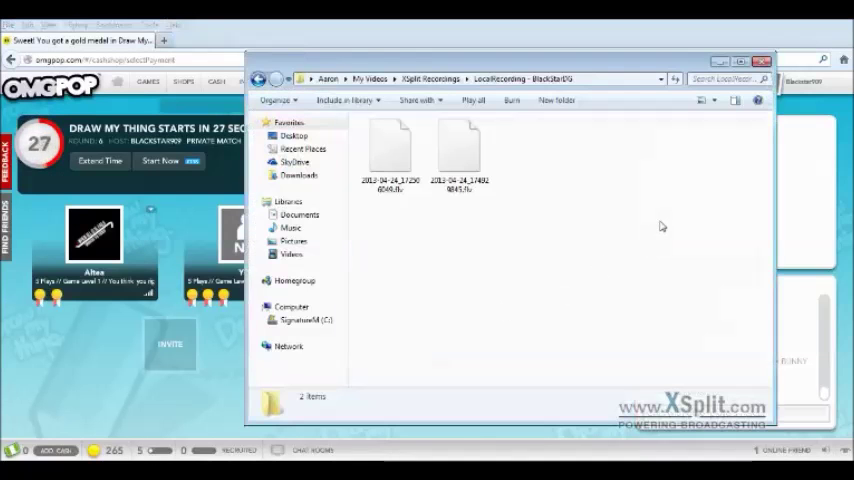
# Close the Explorer recordings folder window to return to round 6
pyautogui.click(761, 62)
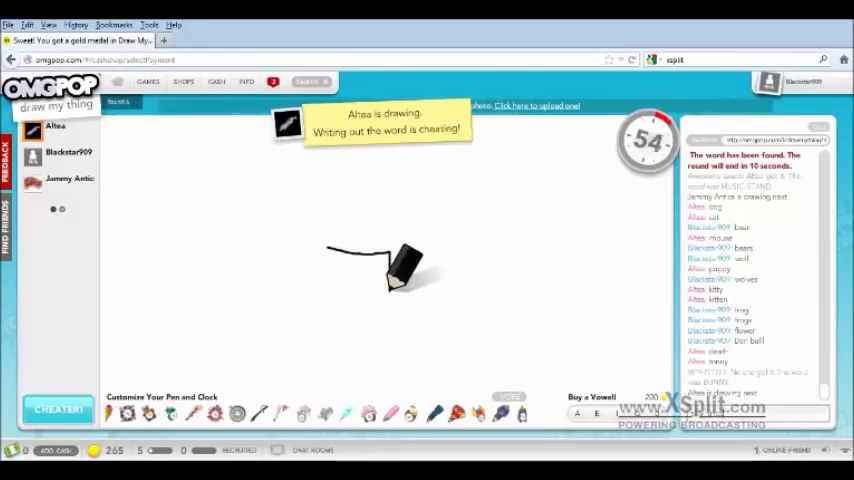
# Submit the chat guesses sky lines, cans and lids for the box drawing
pyautogui.press('Return')
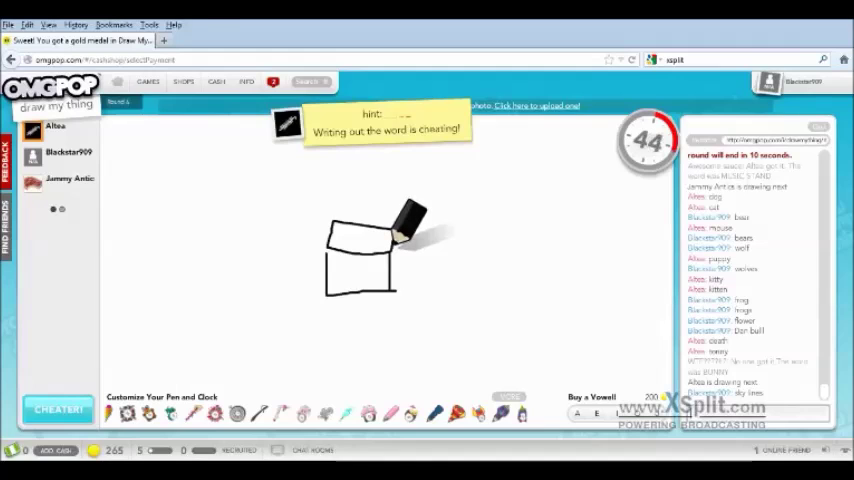
pyautogui.press('Return')
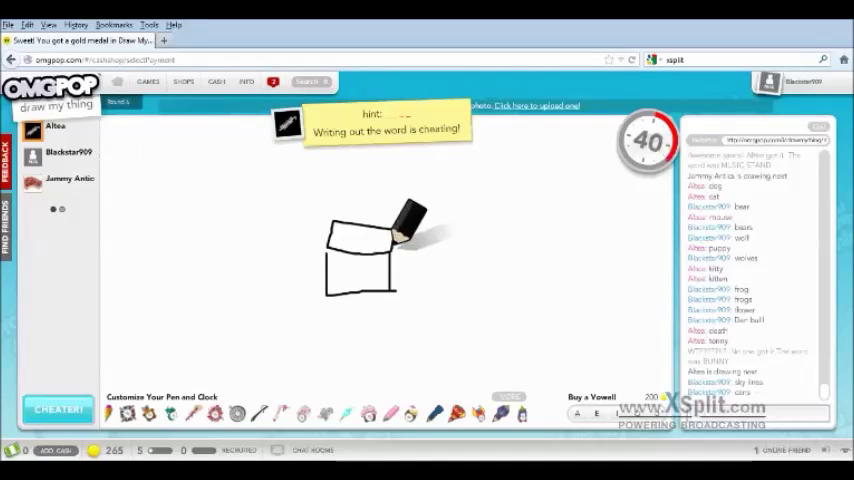
pyautogui.press('Return')
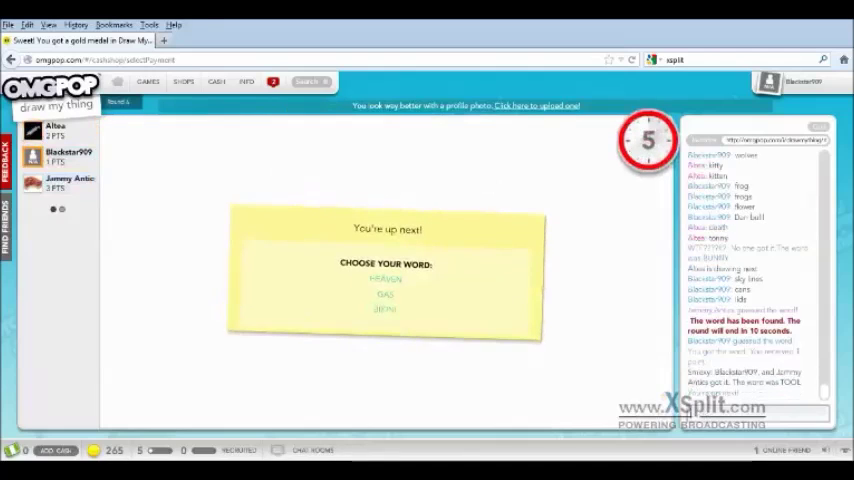
# Choose GAS and draw a red gas can with a lid and spout
pyautogui.click(389, 294)
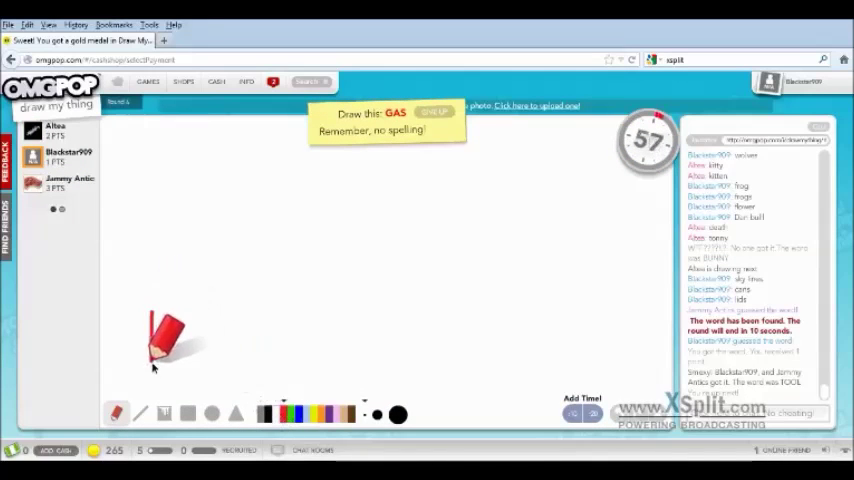
pyautogui.moveTo(152, 368)
pyautogui.mouseDown()
pyautogui.moveTo(169, 316)
pyautogui.moveTo(210, 312)
pyautogui.mouseUp()
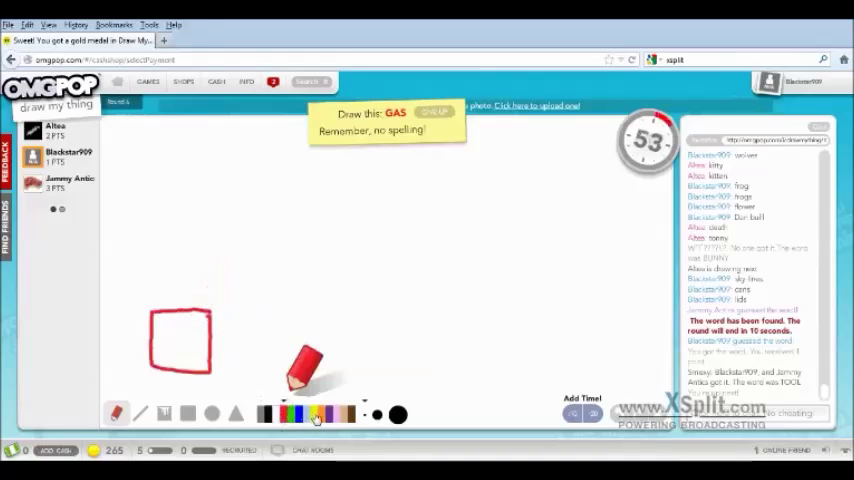
pyautogui.click(264, 414)
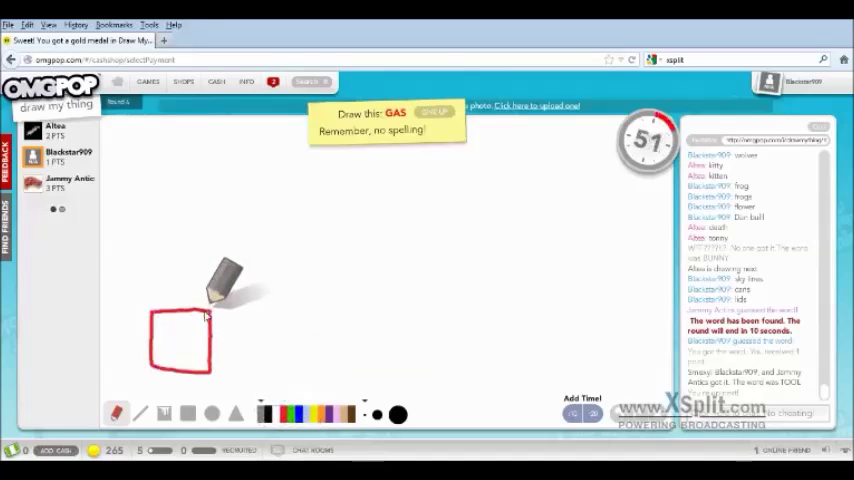
pyautogui.click(284, 413)
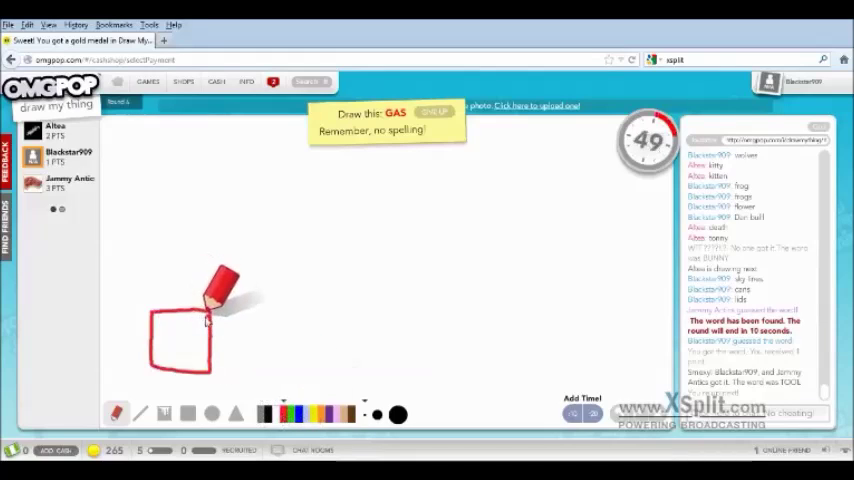
pyautogui.moveTo(155, 313); pyautogui.dragTo(200, 310)
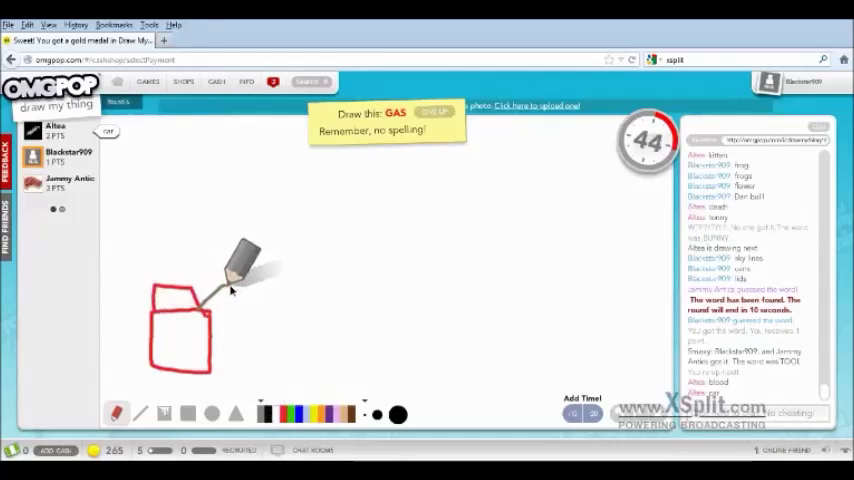
pyautogui.moveTo(200, 308); pyautogui.dragTo(235, 287)
# Draw a black gas pump with two hose lines and a nozzle
pyautogui.click(266, 413)
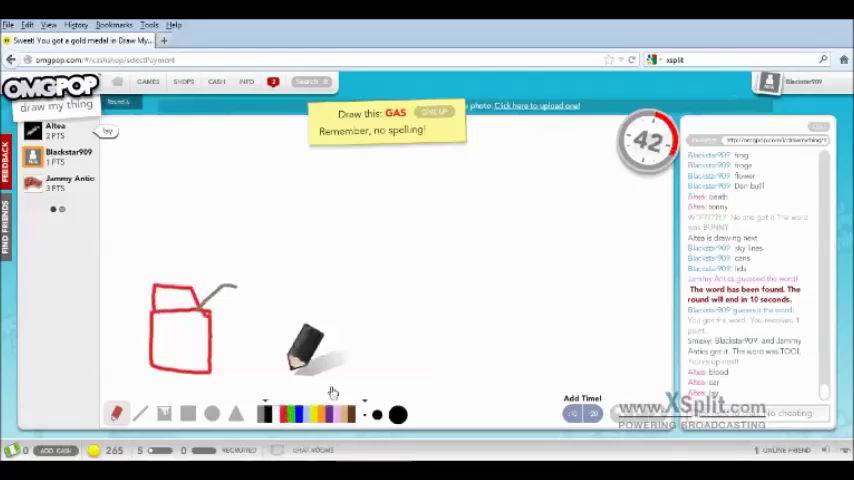
pyautogui.moveTo(371, 208)
pyautogui.mouseDown()
pyautogui.moveTo(438, 243)
pyautogui.moveTo(397, 207)
pyautogui.moveTo(395, 177)
pyautogui.mouseUp()
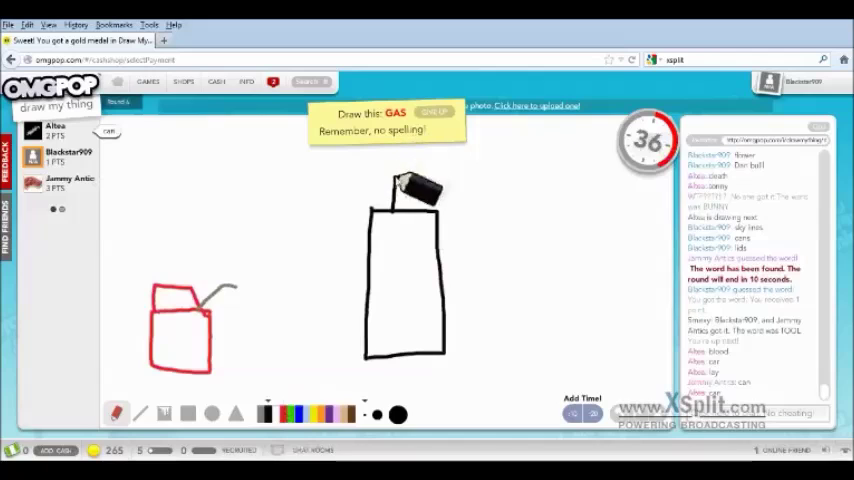
pyautogui.moveTo(419, 208); pyautogui.dragTo(419, 178)
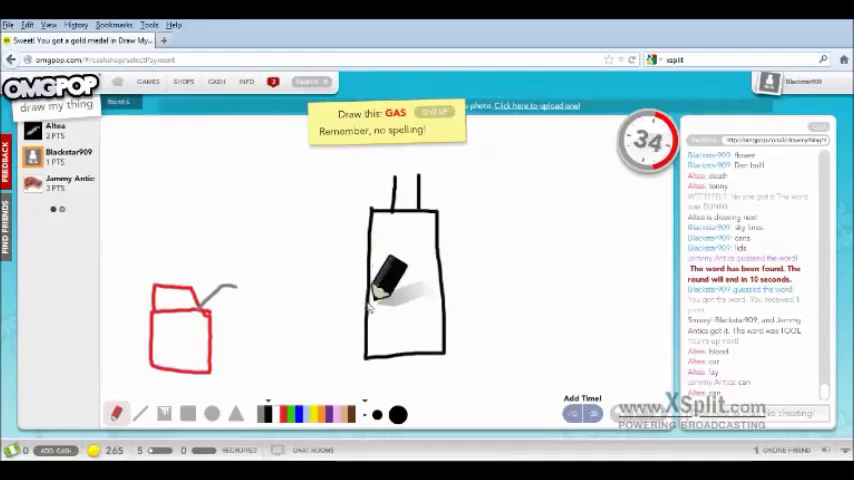
pyautogui.moveTo(363, 272)
pyautogui.mouseDown()
pyautogui.moveTo(345, 300)
pyautogui.moveTo(340, 335)
pyautogui.moveTo(366, 300)
pyautogui.mouseUp()
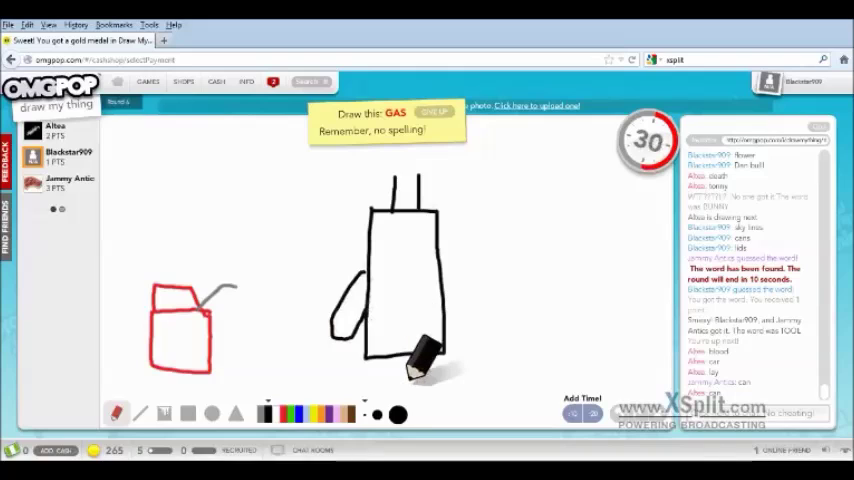
# Draw a blue car near the top left with a small red mark inside
pyautogui.click(300, 415)
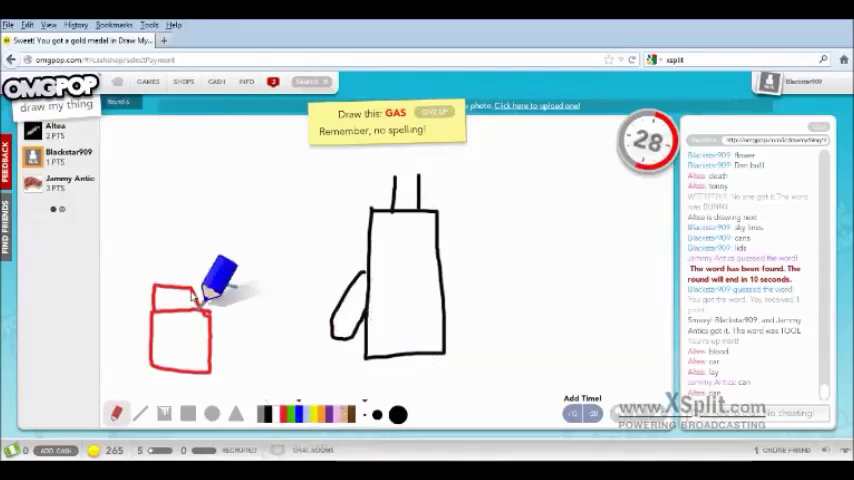
pyautogui.moveTo(123, 174)
pyautogui.mouseDown()
pyautogui.moveTo(160, 203)
pyautogui.moveTo(198, 204)
pyautogui.moveTo(211, 175)
pyautogui.moveTo(124, 172)
pyautogui.mouseUp()
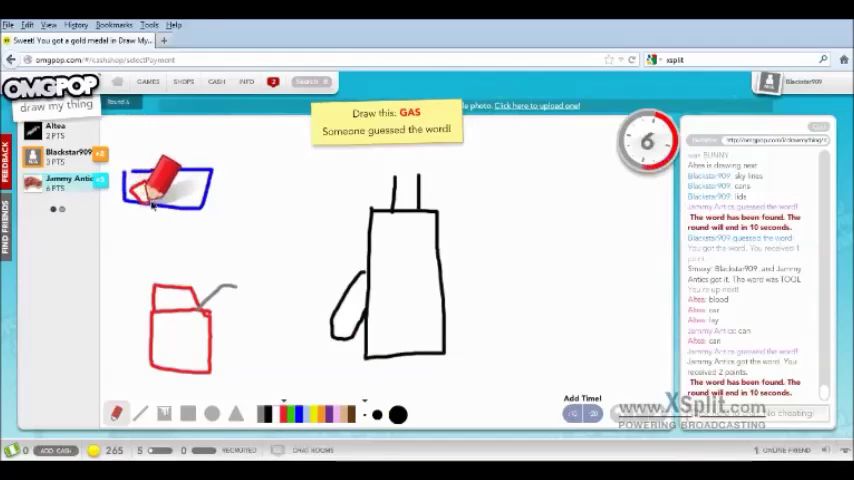
pyautogui.moveTo(141, 203); pyautogui.dragTo(160, 192)
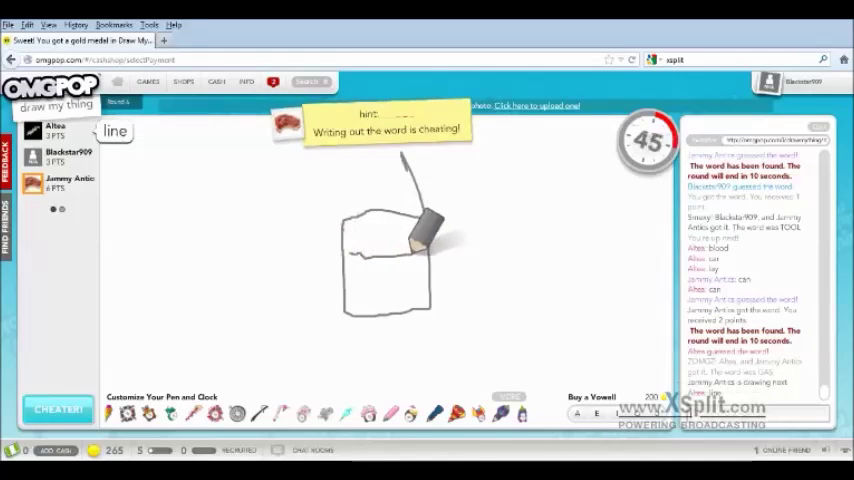
pyautogui.write('lines')
# Guess lines, paper, essay, report and microsoft office for the paper sketch
pyautogui.press('Return')
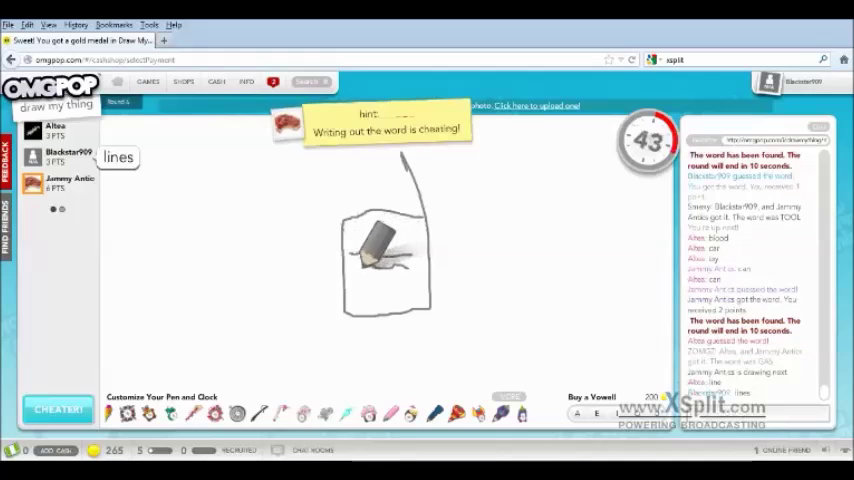
pyautogui.write('paper')
pyautogui.press('Return')
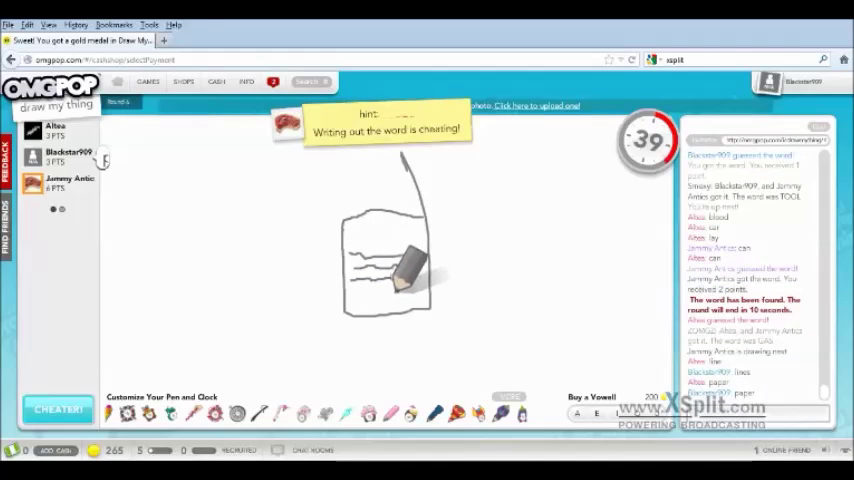
pyautogui.write('essay')
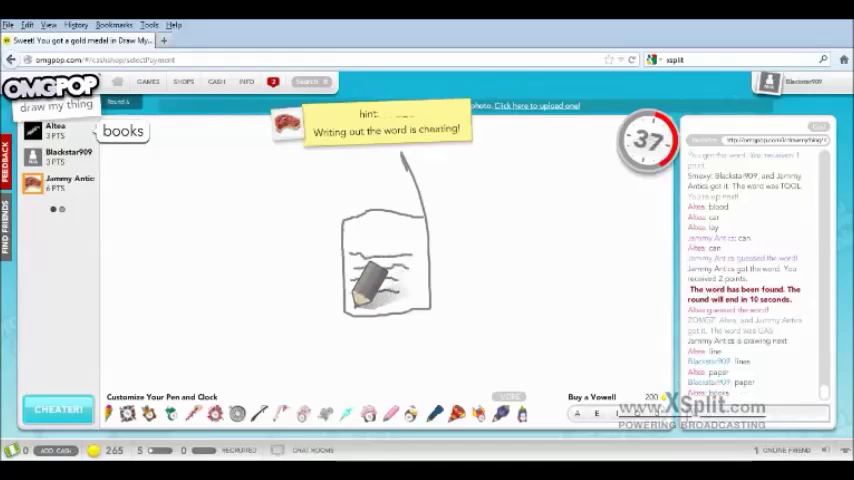
pyautogui.press('Return')
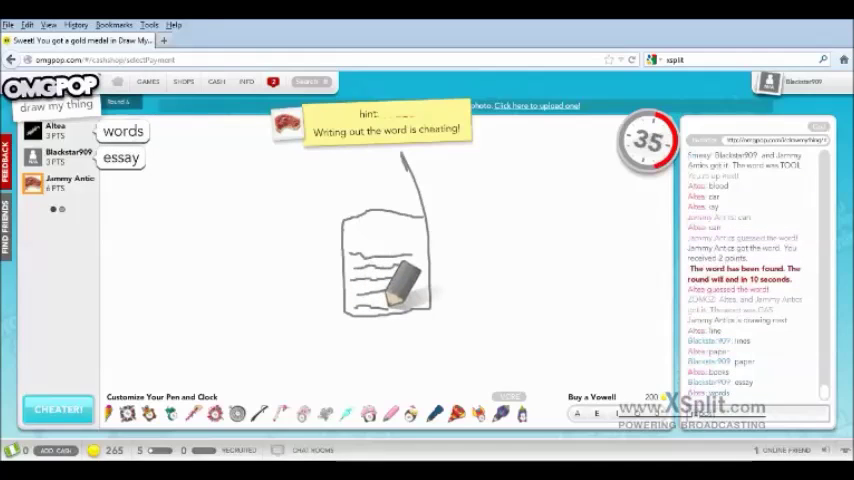
pyautogui.write('report')
pyautogui.press('Return')
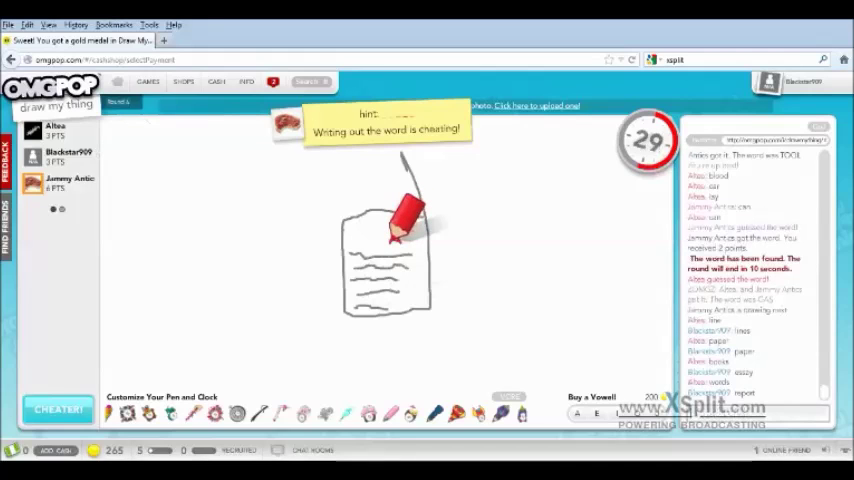
pyautogui.write('microsoft office')
pyautogui.press('Return')
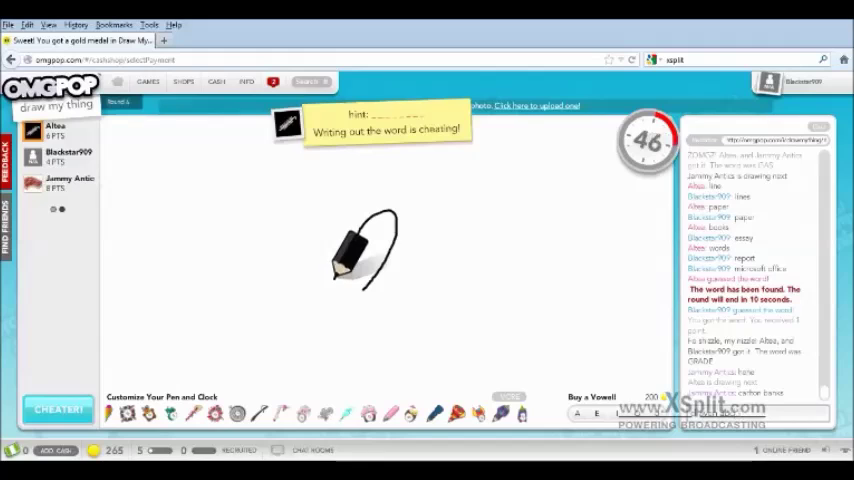
# Post 'draven above lol' and 'all*' in chat, then guess knife, knives, cactus, cacti
pyautogui.press('Return')
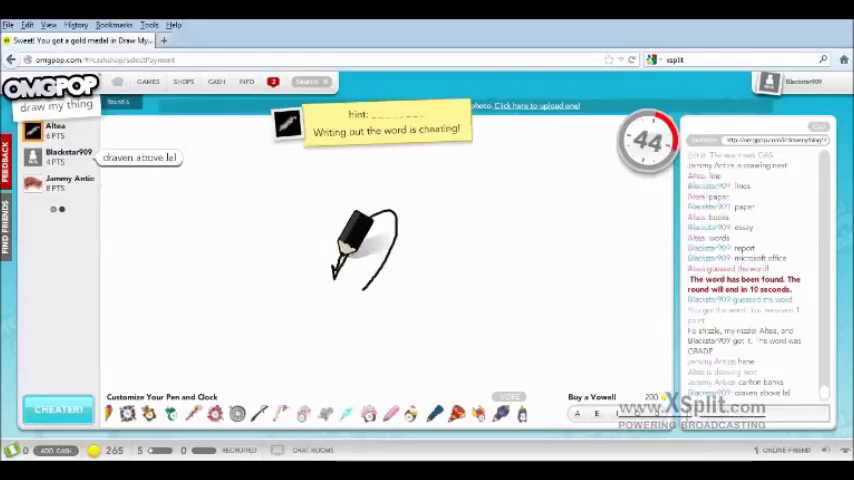
pyautogui.write('all*')
pyautogui.press('Return')
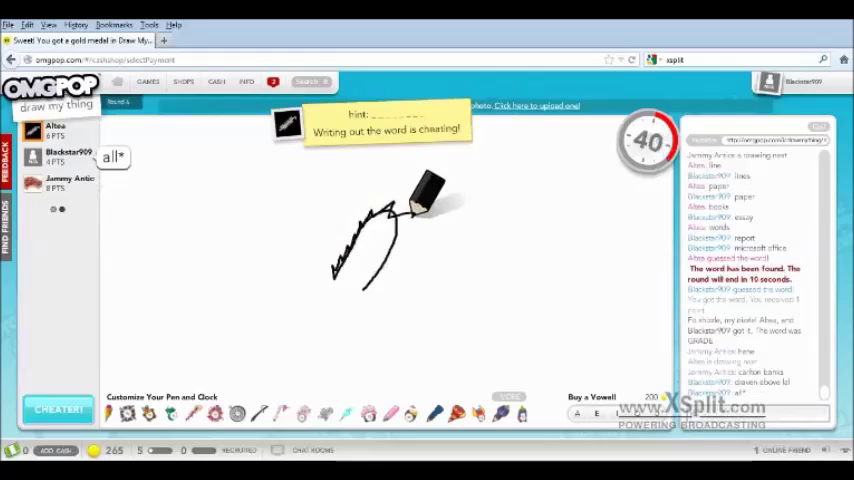
pyautogui.write('knife')
pyautogui.press('Return')
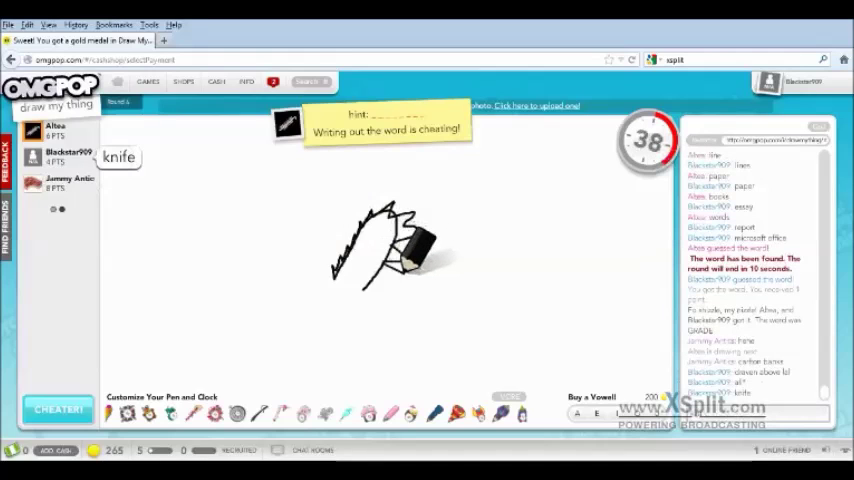
pyautogui.write('knives')
pyautogui.press('Return')
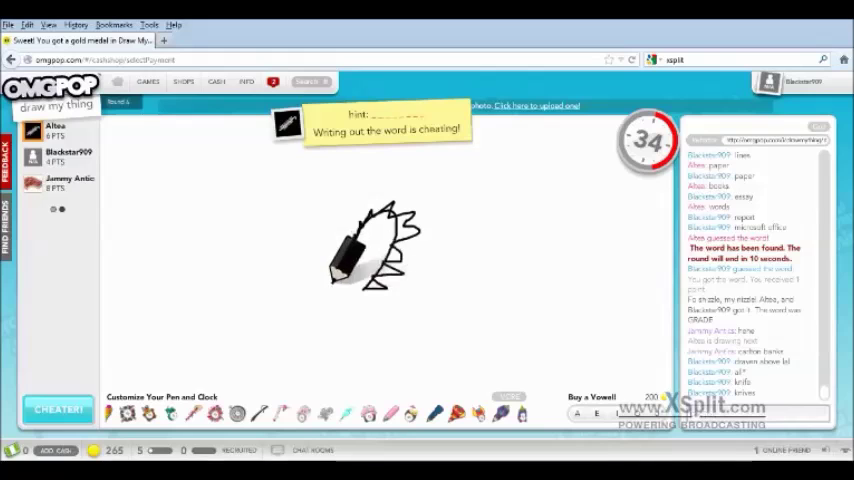
pyautogui.write('cactus')
pyautogui.press('Return')
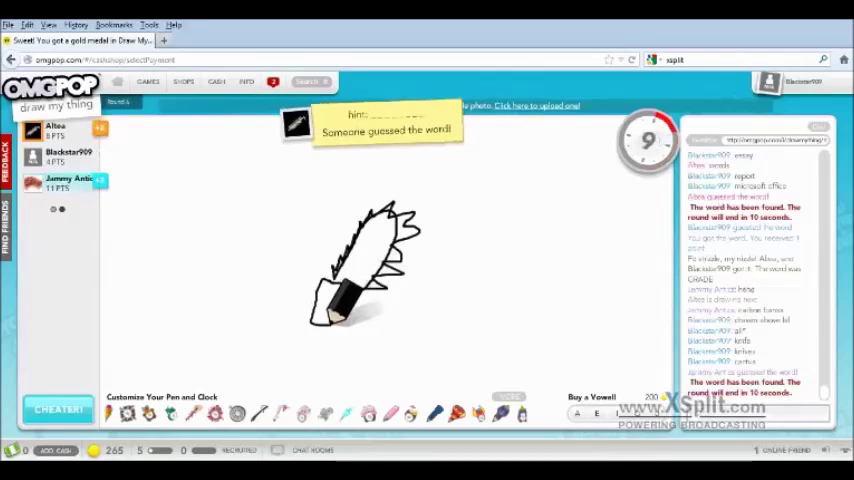
pyautogui.write('cacti')
pyautogui.press('Return')
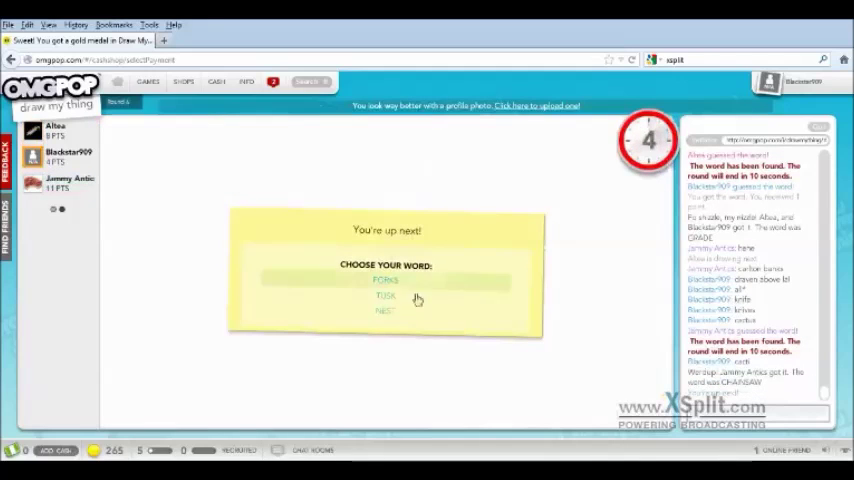
# Choose FORKS as the word and sketch the fork's handle on the canvas
pyautogui.click(383, 281)
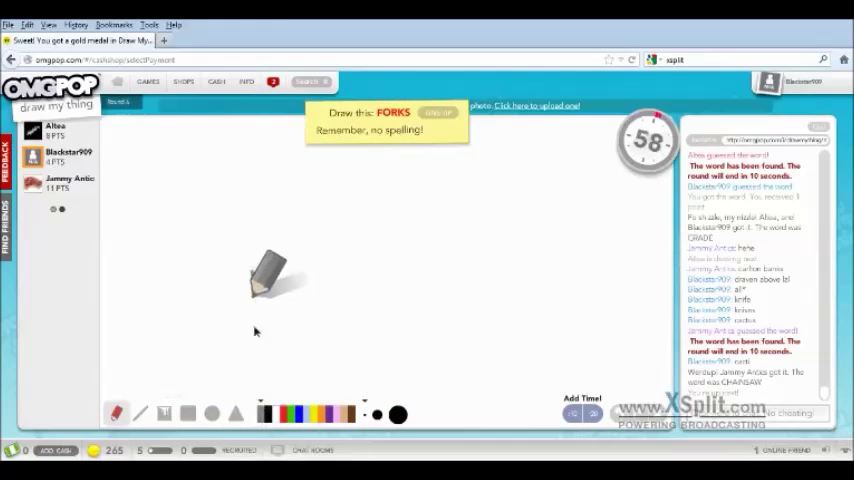
pyautogui.moveTo(252, 270)
pyautogui.mouseDown()
pyautogui.moveTo(254, 380)
pyautogui.moveTo(271, 388)
pyautogui.moveTo(282, 362)
pyautogui.moveTo(287, 262)
pyautogui.moveTo(302, 229)
pyautogui.moveTo(290, 238)
pyautogui.moveTo(272, 208)
pyautogui.moveTo(264, 244)
pyautogui.moveTo(242, 218)
pyautogui.moveTo(228, 226)
pyautogui.moveTo(243, 270)
pyautogui.moveTo(255, 275)
pyautogui.mouseUp()
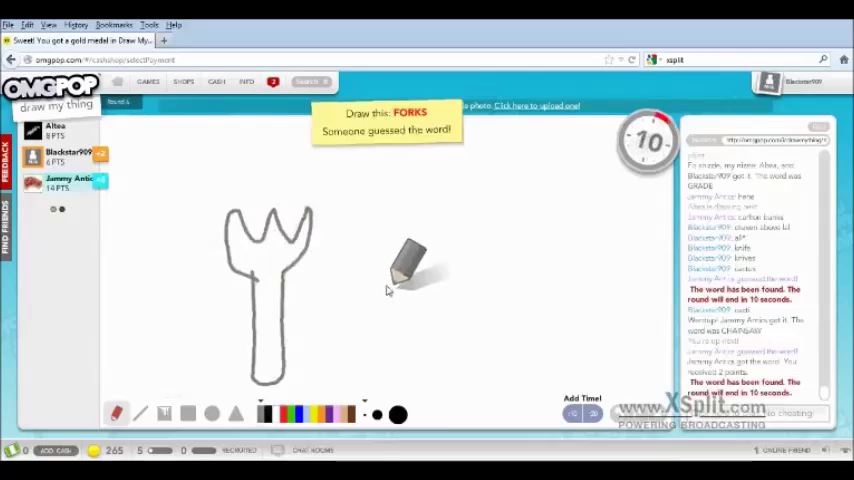
pyautogui.click(343, 226)
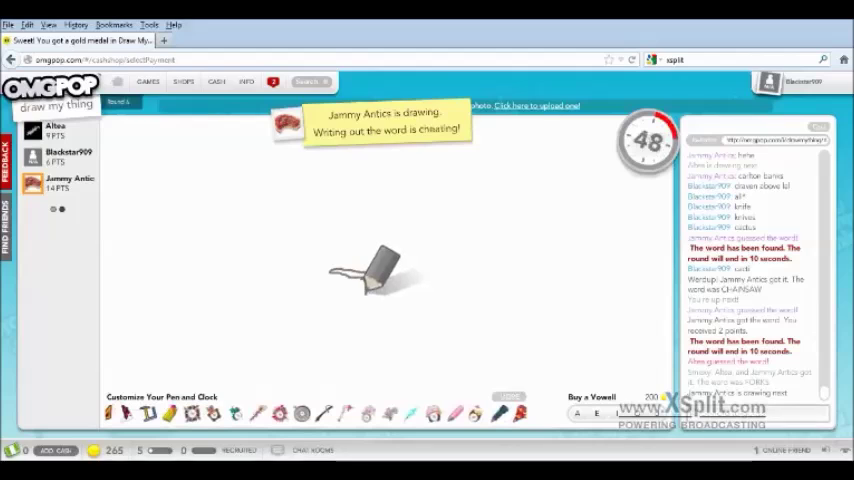
# Guess flower, airplane, plane, beds, jail and cell for the test-tube sketch
pyautogui.press('Return')
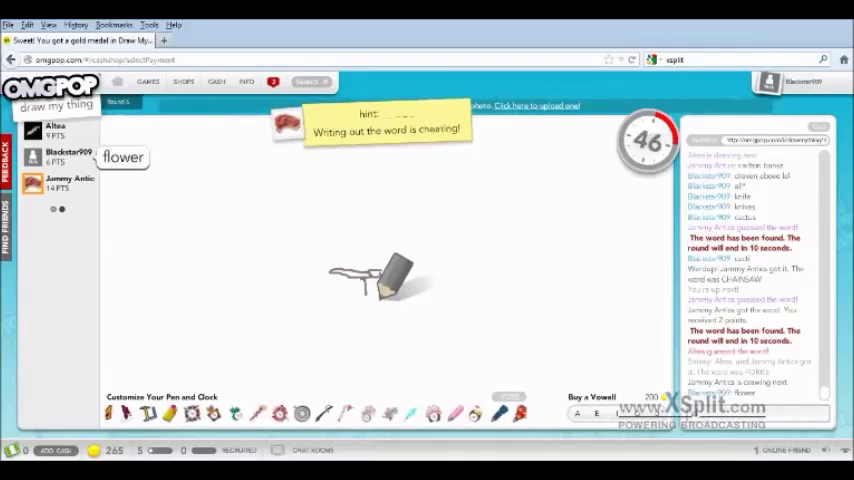
pyautogui.write('airplane')
pyautogui.press('Return')
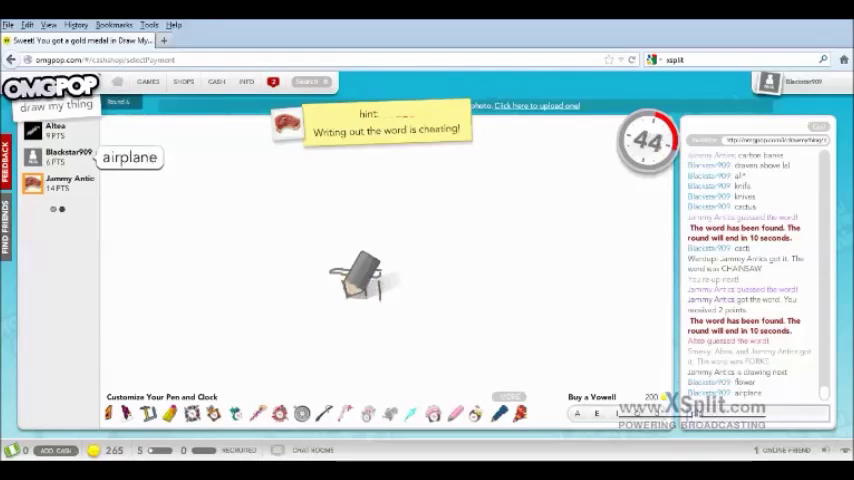
pyautogui.write('plane')
pyautogui.press('Return')
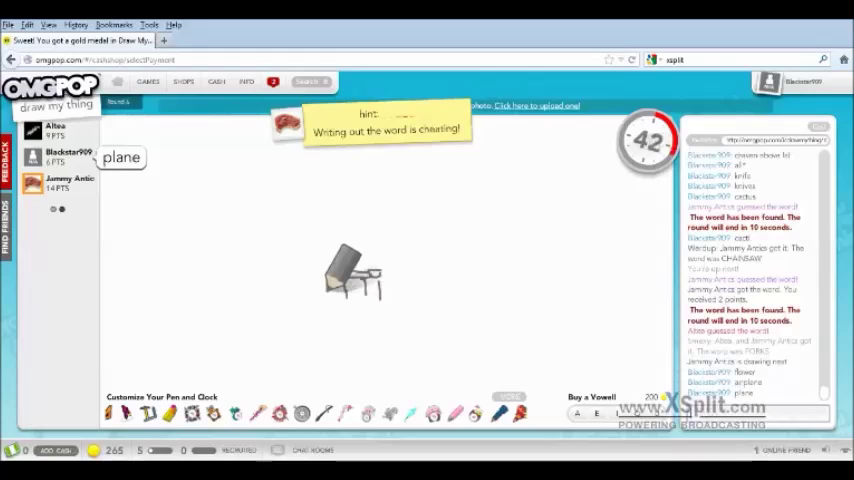
pyautogui.write('beds')
pyautogui.press('Return')
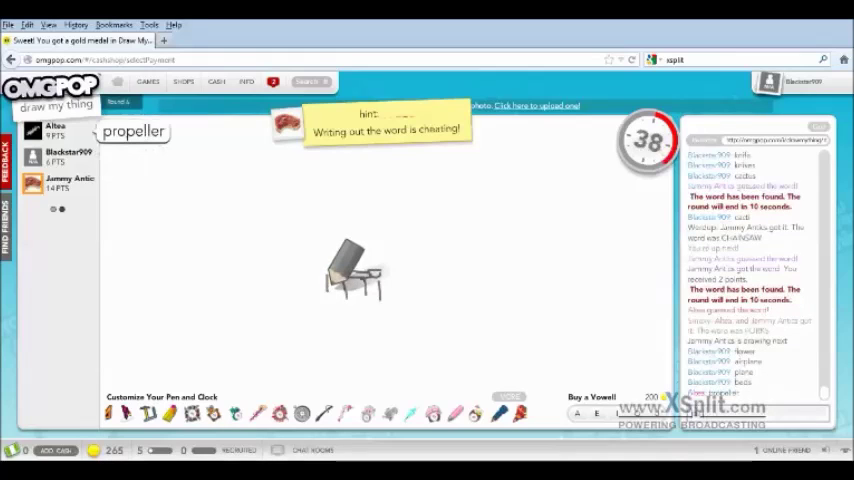
pyautogui.write('jail')
pyautogui.press('Return')
pyautogui.write('cell')
pyautogui.press('Return')
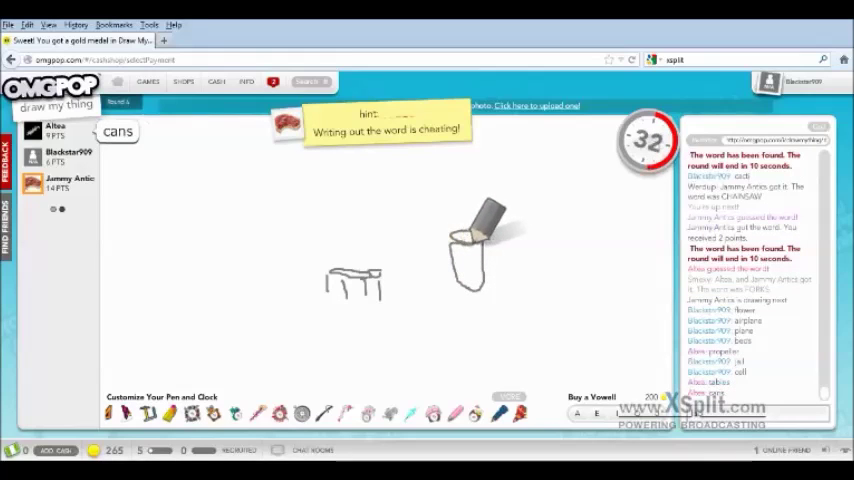
pyautogui.write('lab')
# Guess lab, science, bottle, science mister white and charlie sheen until time expires
pyautogui.press('Return')
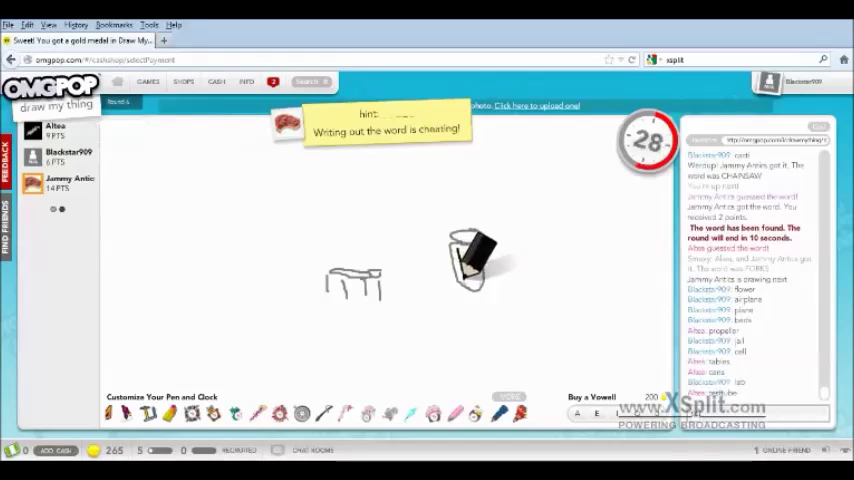
pyautogui.write('science')
pyautogui.press('Return')
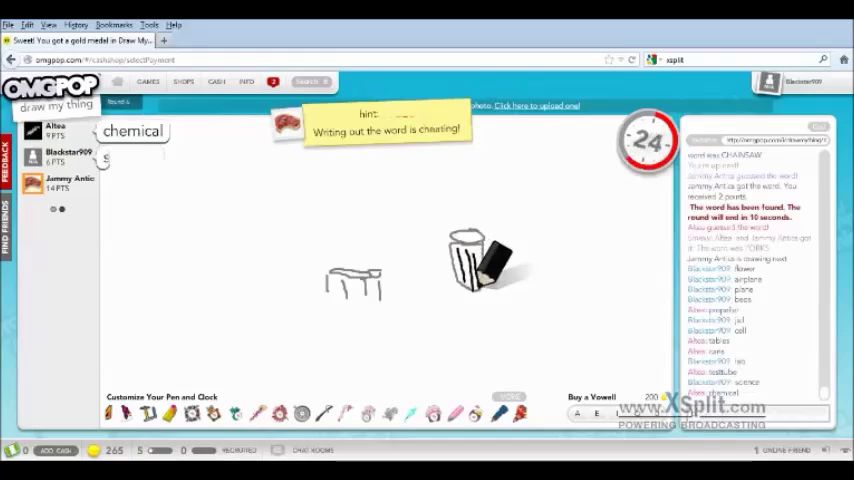
pyautogui.write('bottle')
pyautogui.press('Return')
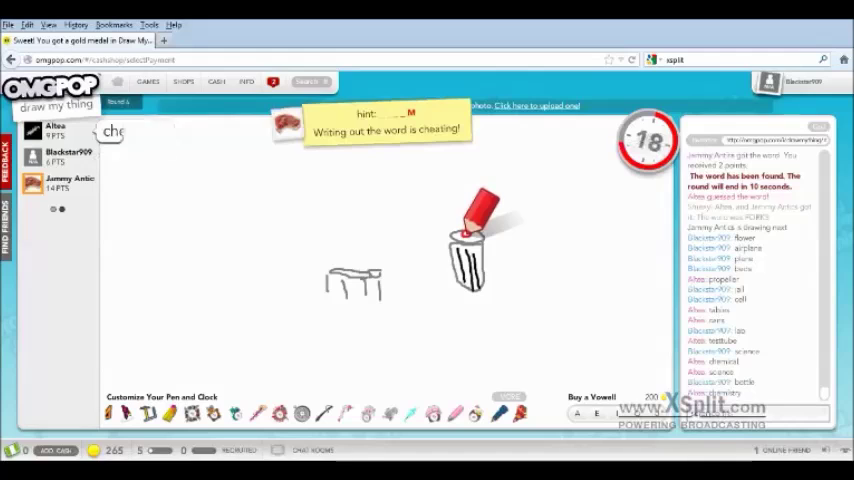
pyautogui.press('Return')
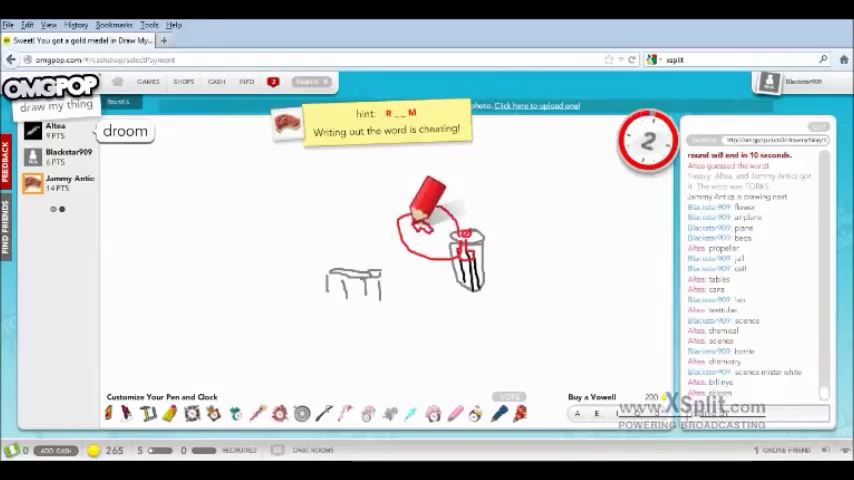
pyautogui.write('charlie sheen')
pyautogui.press('Return')
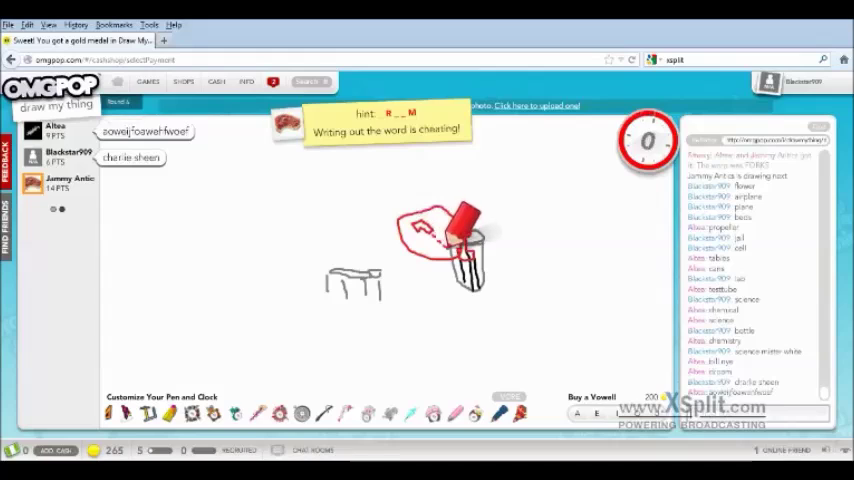